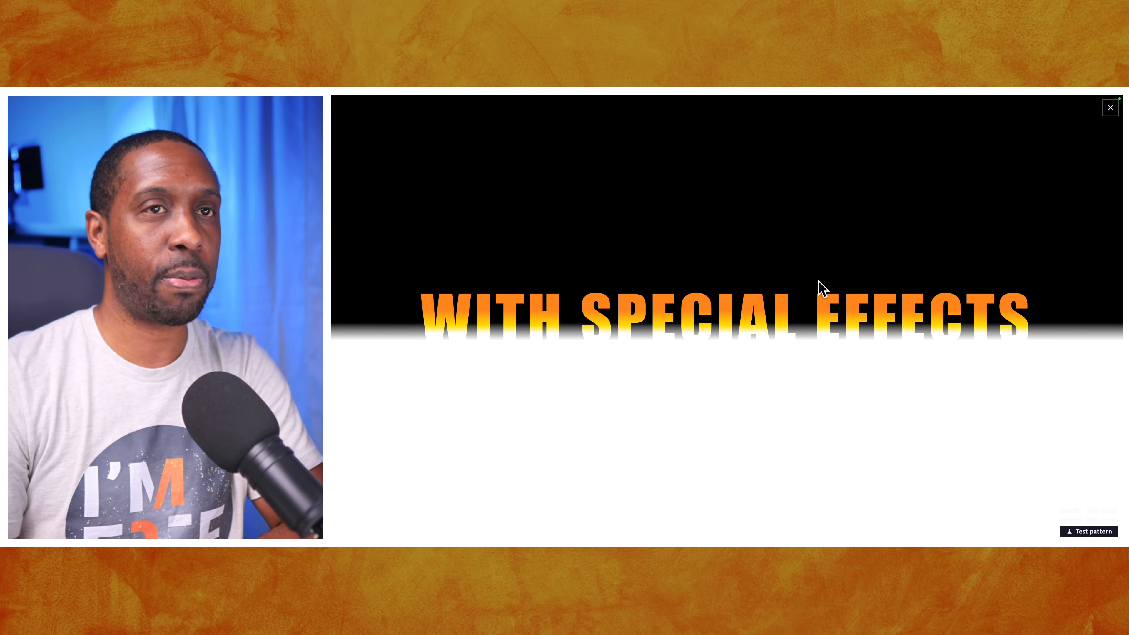
Close the full-screen output, show the "Gradient Backdrops" slide and open the Indiana Jones (2) presentation template for editing.
{"action": "key", "text": "Escape"}
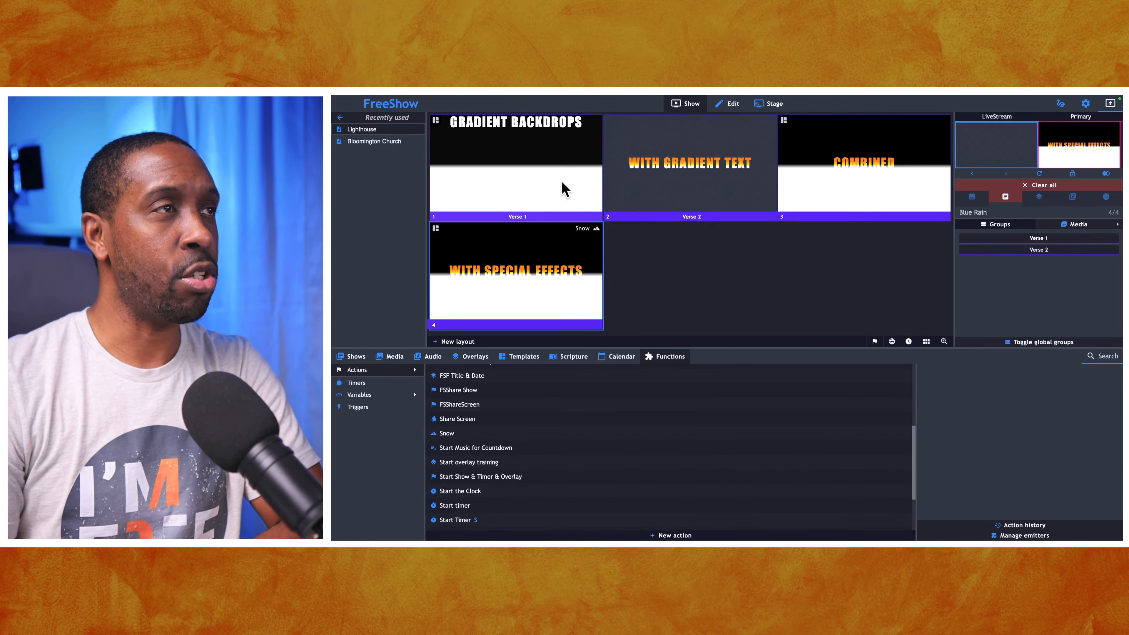
{"action": "left_click", "coordinate": [548, 172]}
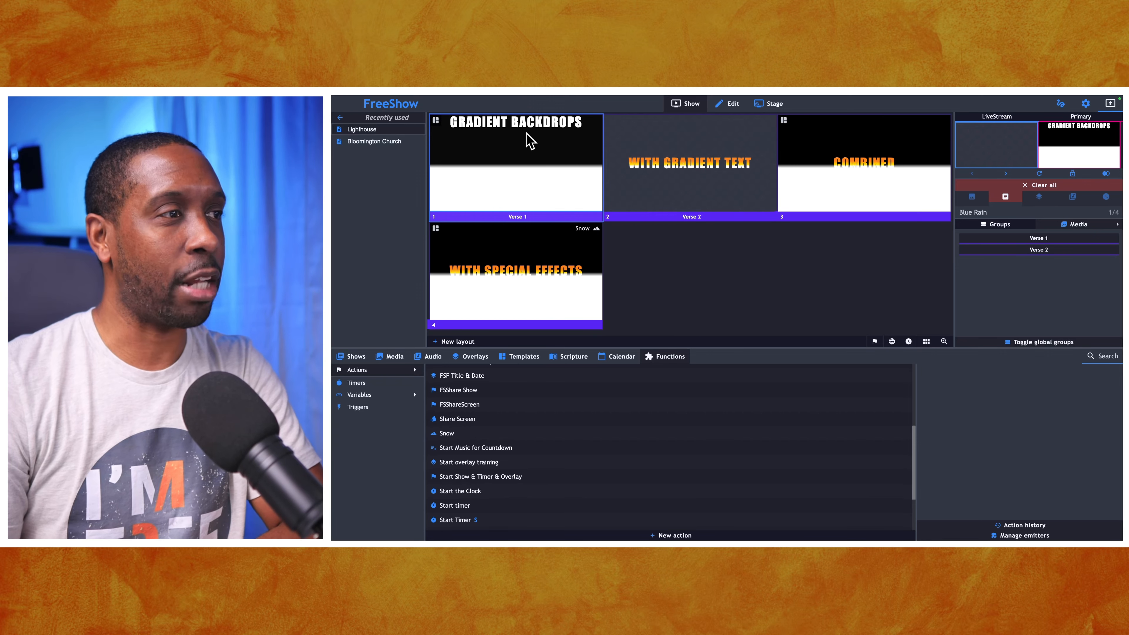
{"action": "left_click", "coordinate": [515, 360]}
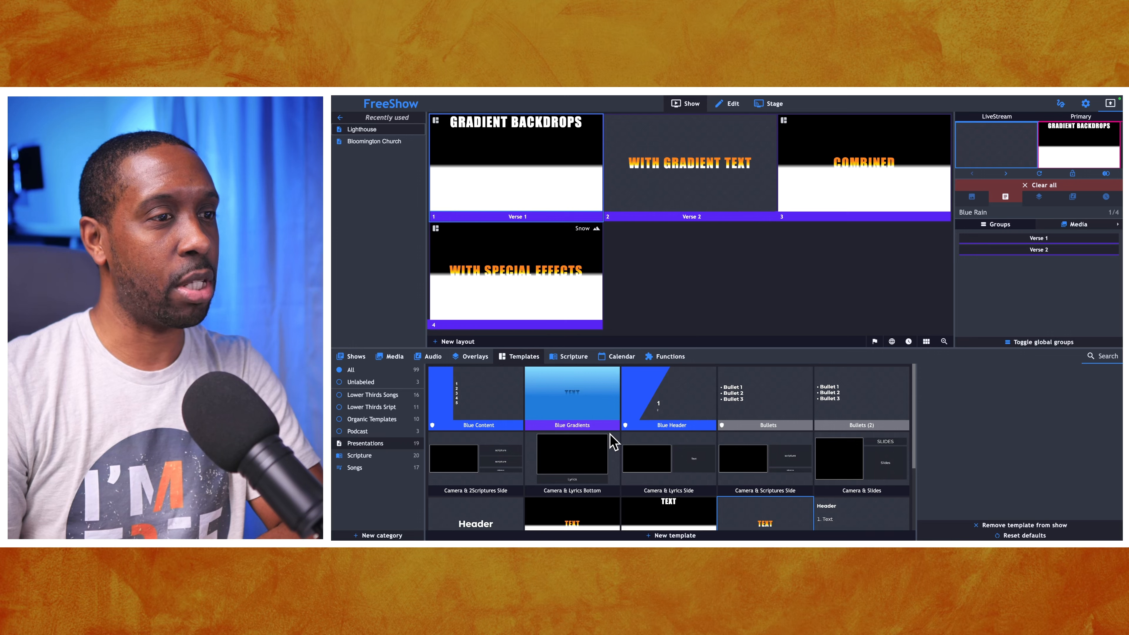
{"action": "scroll", "coordinate": [594, 451], "scroll_direction": "down", "scroll_amount": 3}
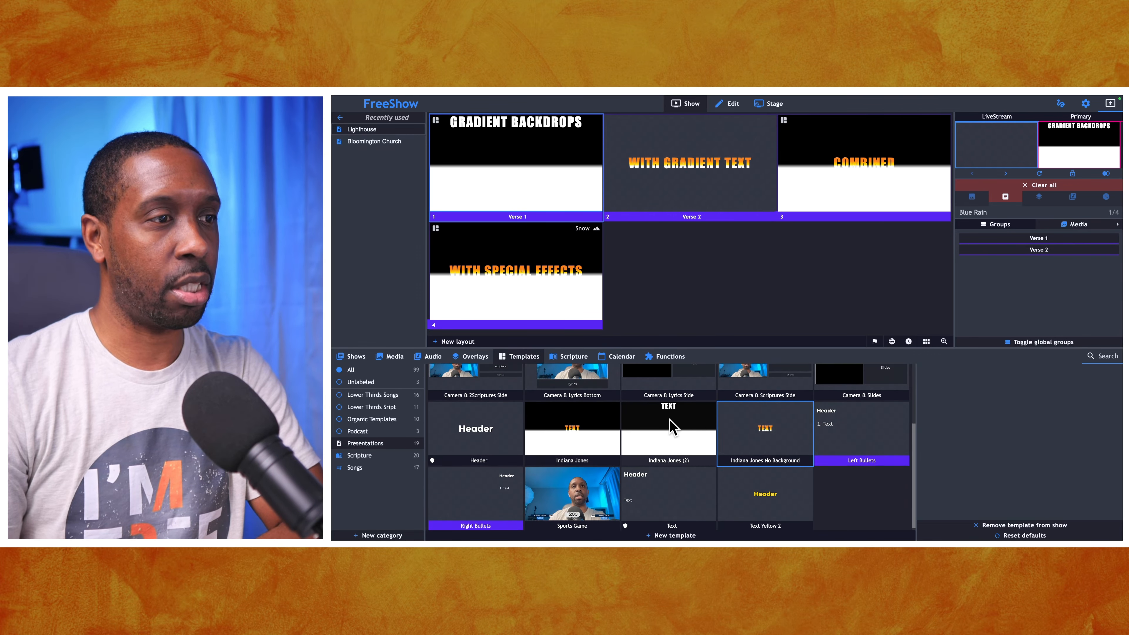
{"action": "right_click", "coordinate": [666, 434]}
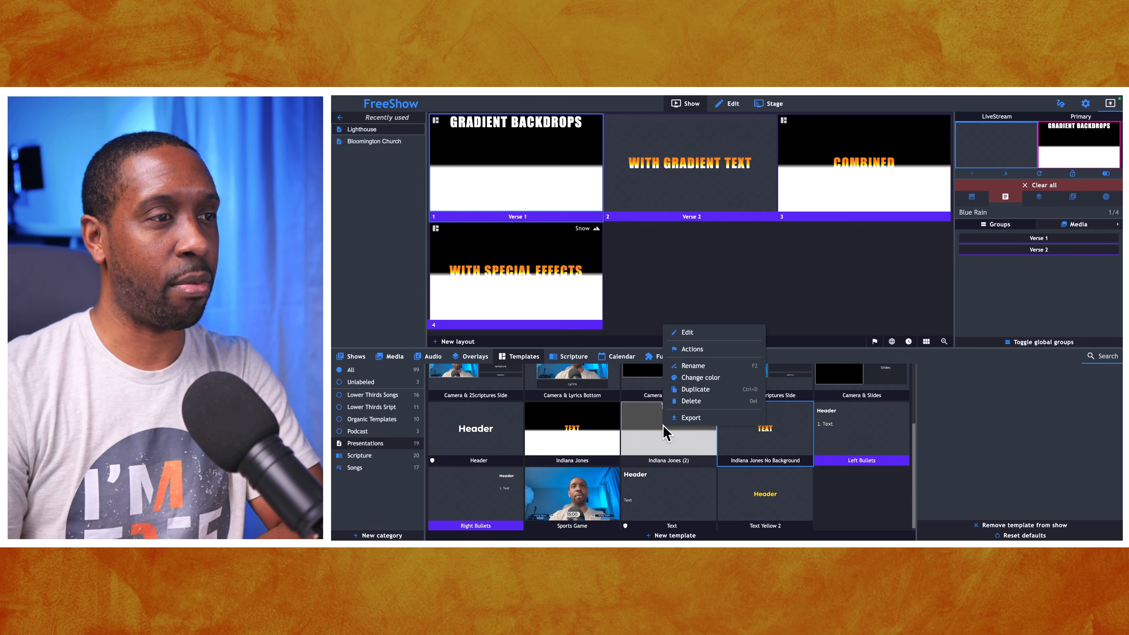
{"action": "left_click", "coordinate": [692, 334]}
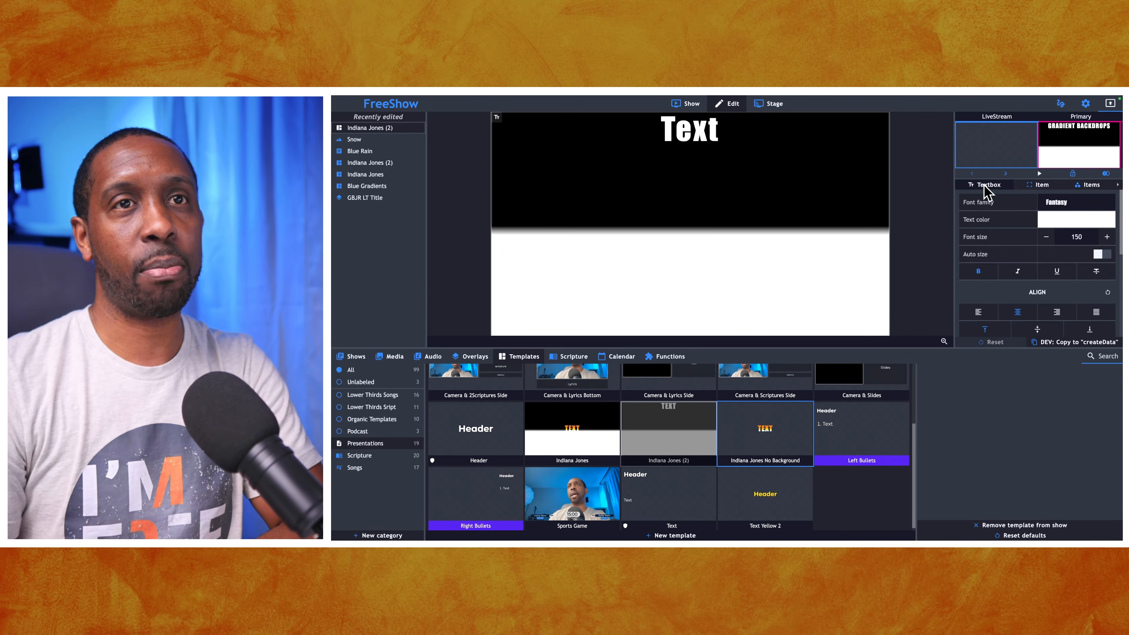
Review the textbox settings and the custom background gradient of the Indiana Jones (2) template.
{"action": "scroll", "coordinate": [963, 284], "scroll_direction": "down", "scroll_amount": 2}
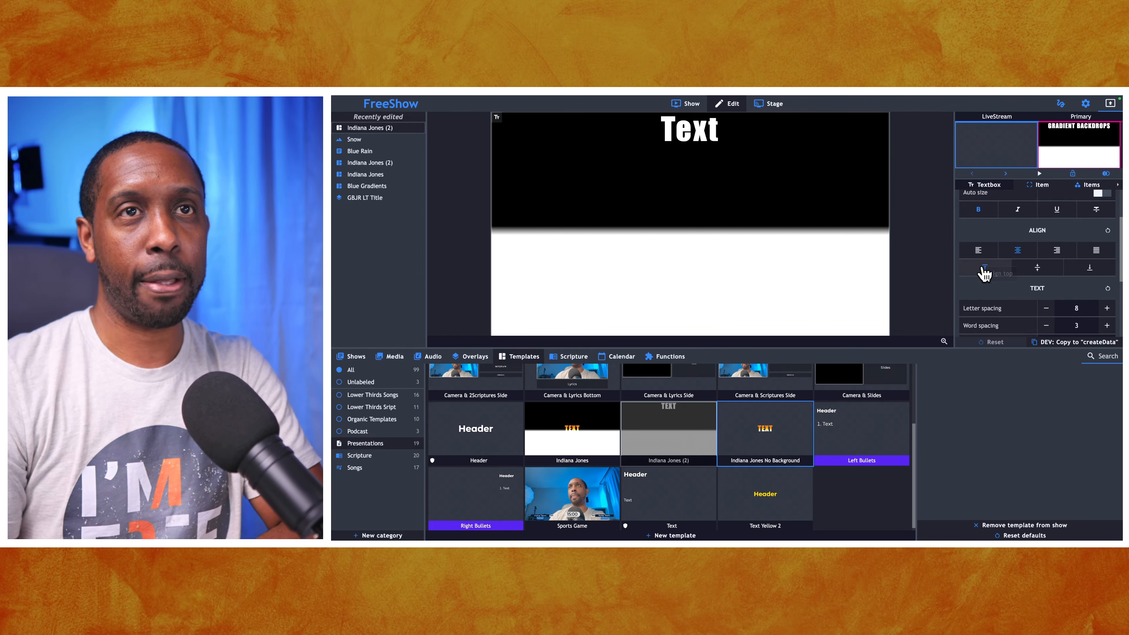
{"action": "left_click", "coordinate": [1034, 185]}
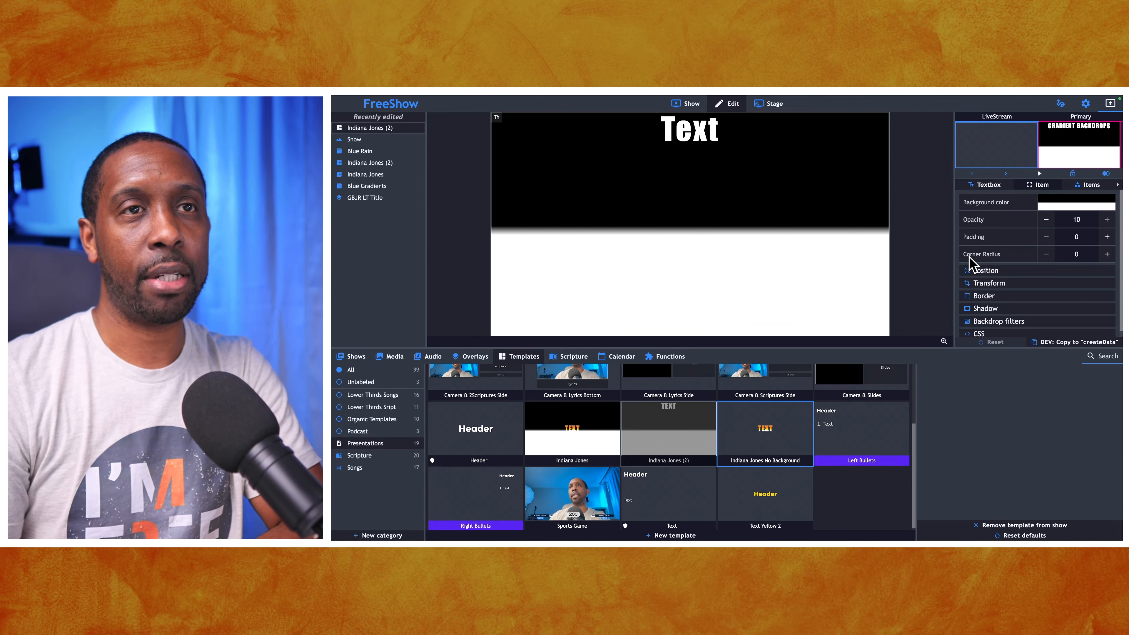
{"action": "left_click", "coordinate": [1057, 205]}
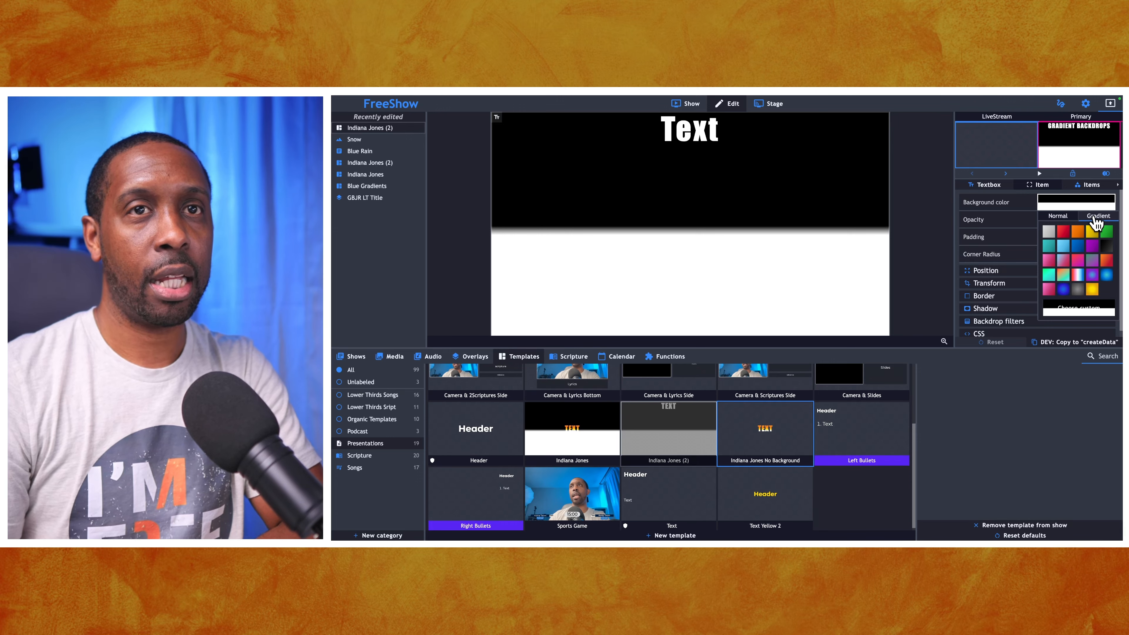
{"action": "left_click", "coordinate": [1075, 312]}
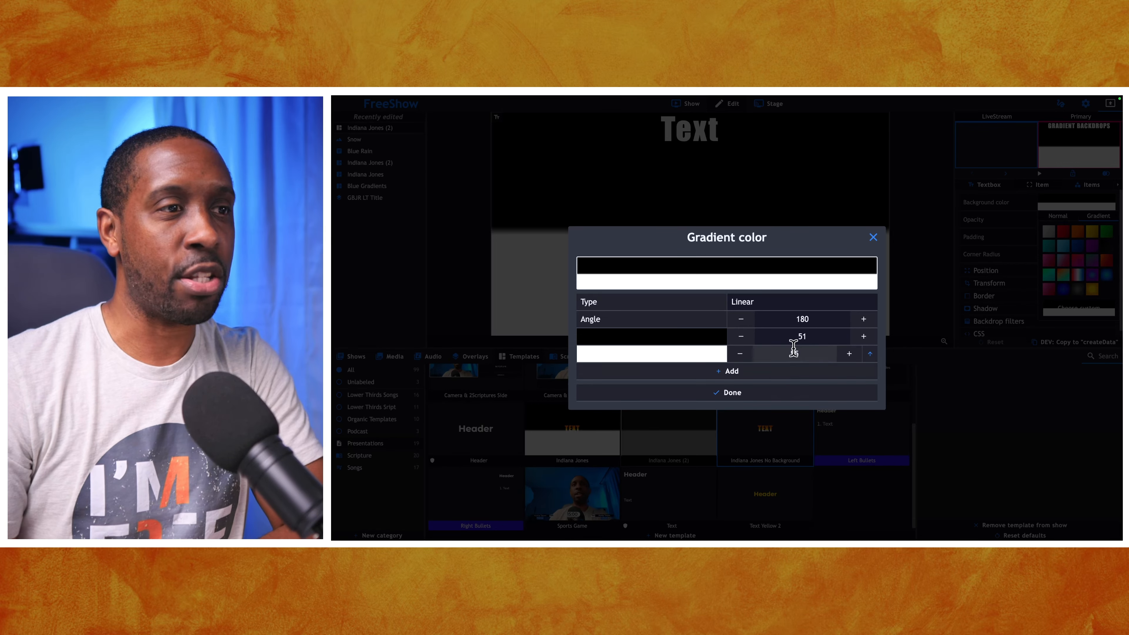
{"action": "left_click", "coordinate": [734, 394]}
{"action": "left_click", "coordinate": [734, 393]}
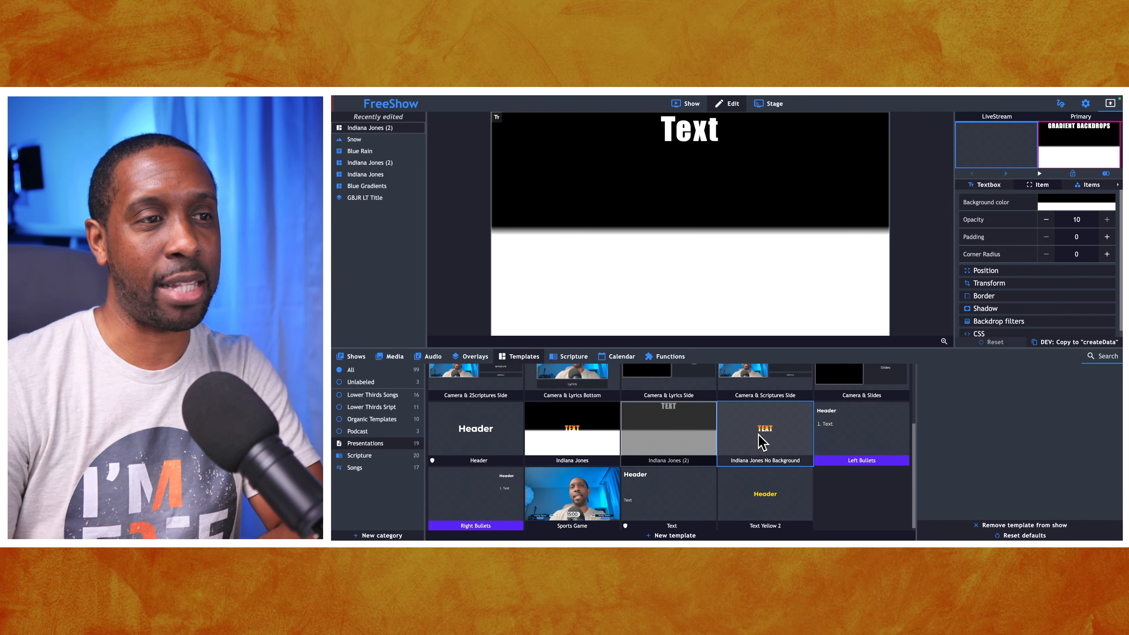
Open the Indiana Jones No Background template for editing and examine its custom text color gradient.
{"action": "right_click", "coordinate": [762, 443]}
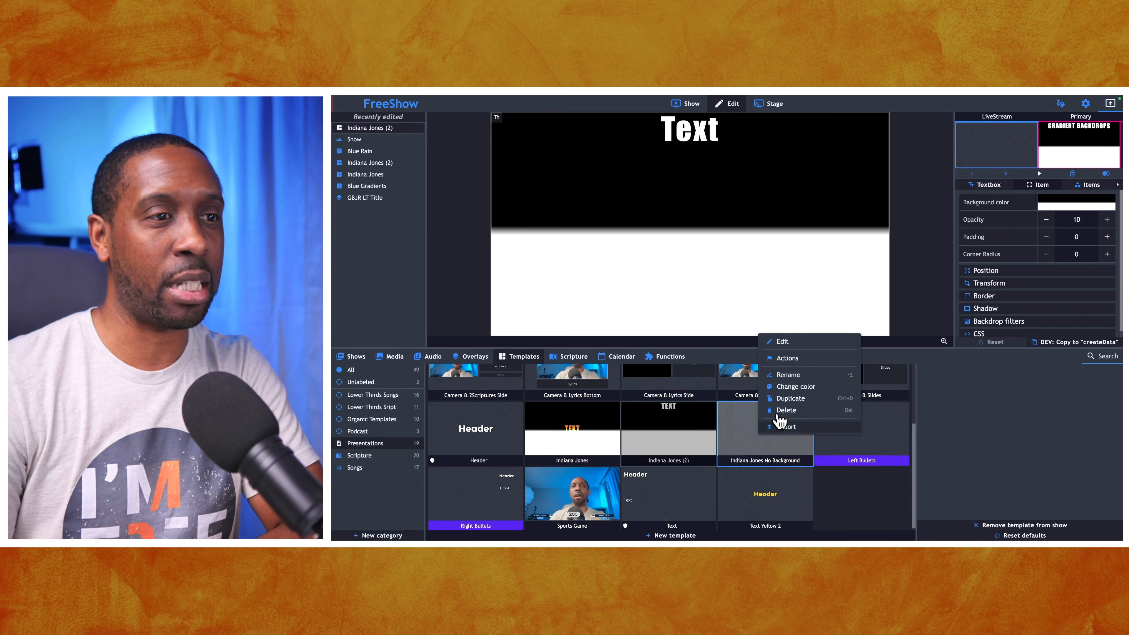
{"action": "left_click", "coordinate": [785, 343]}
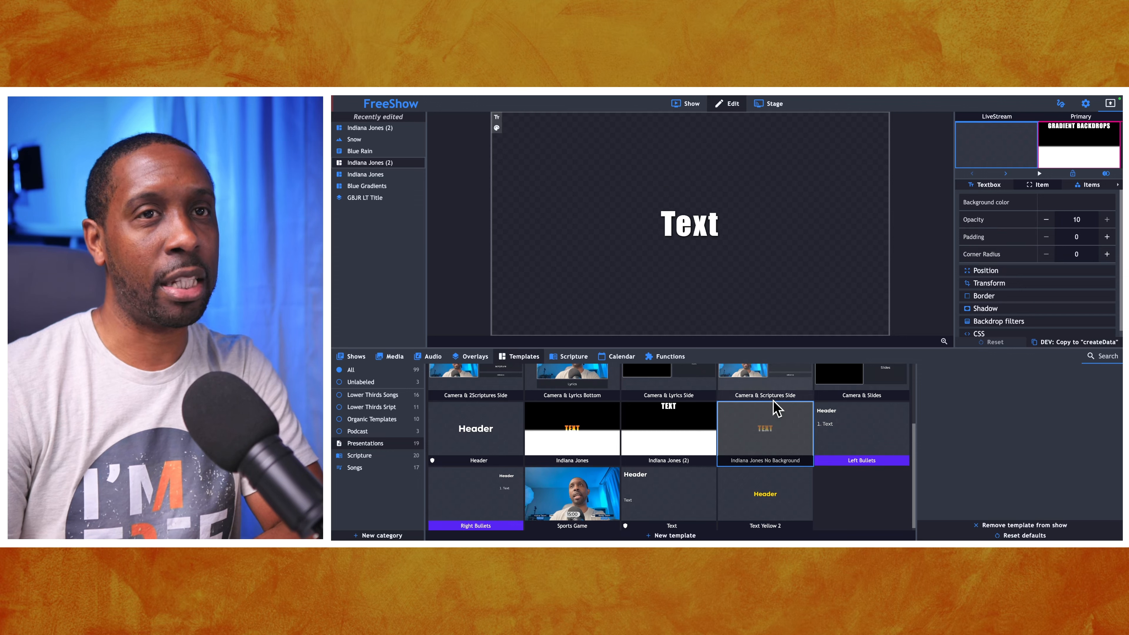
{"action": "left_click", "coordinate": [991, 185]}
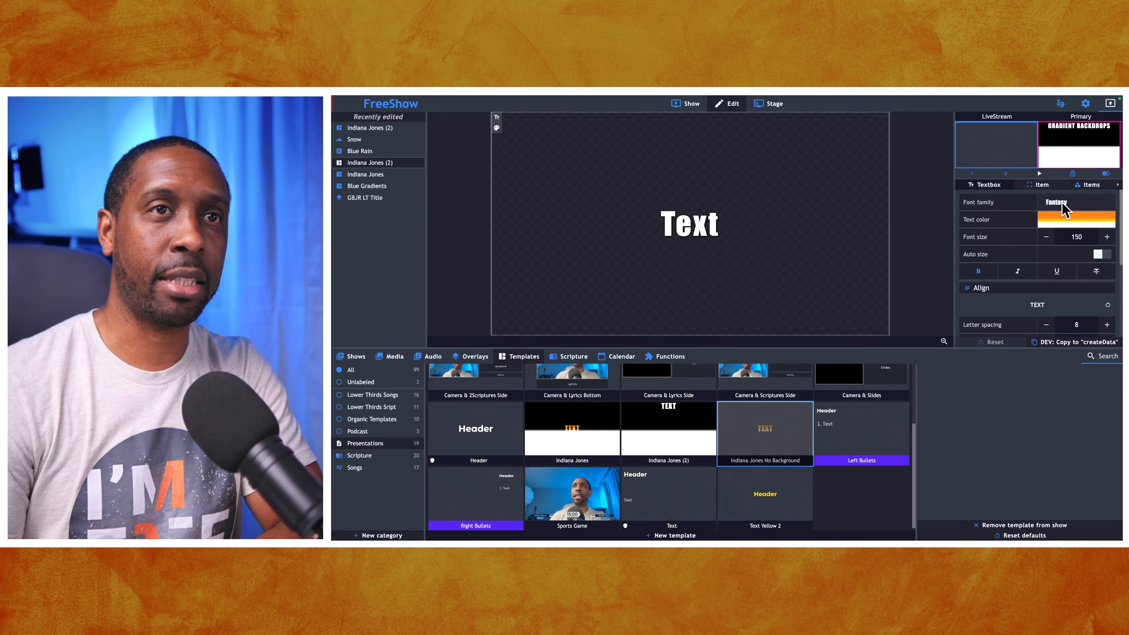
{"action": "left_click", "coordinate": [1057, 220]}
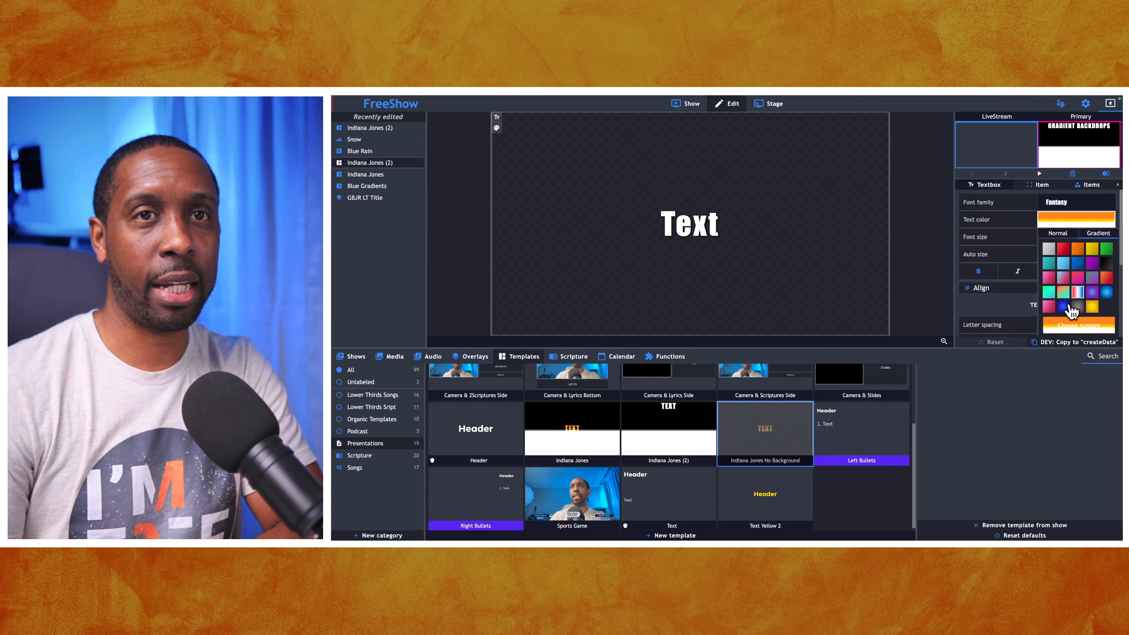
{"action": "left_click", "coordinate": [1074, 327]}
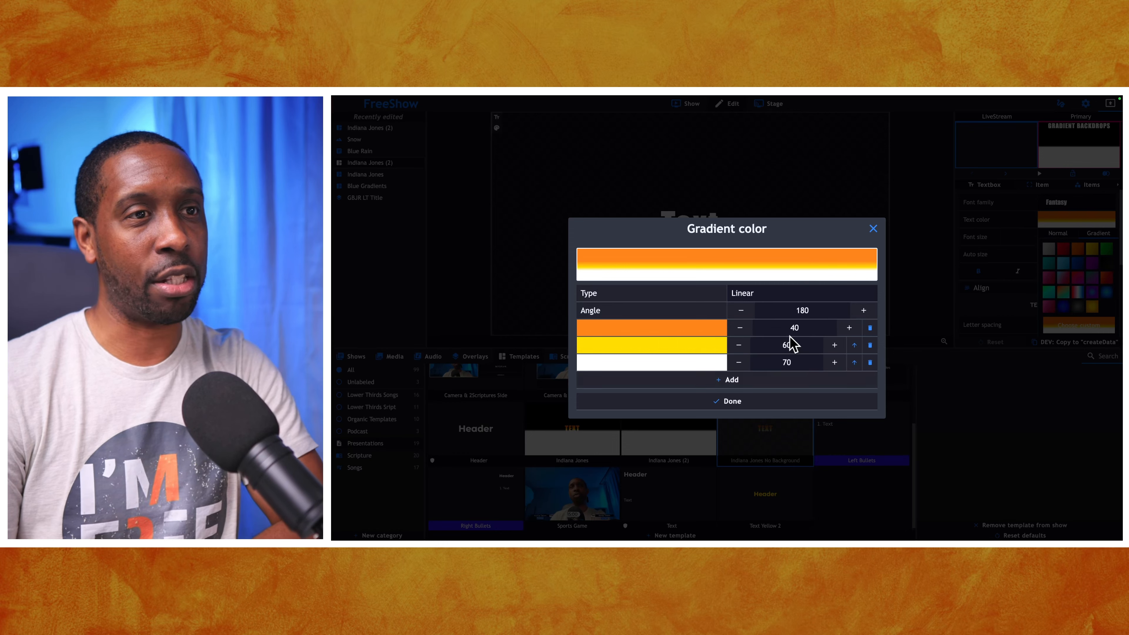
Try a fourth color stop in red at 100 in the text gradient, delete it again and finish the gradient.
{"action": "left_click", "coordinate": [747, 383]}
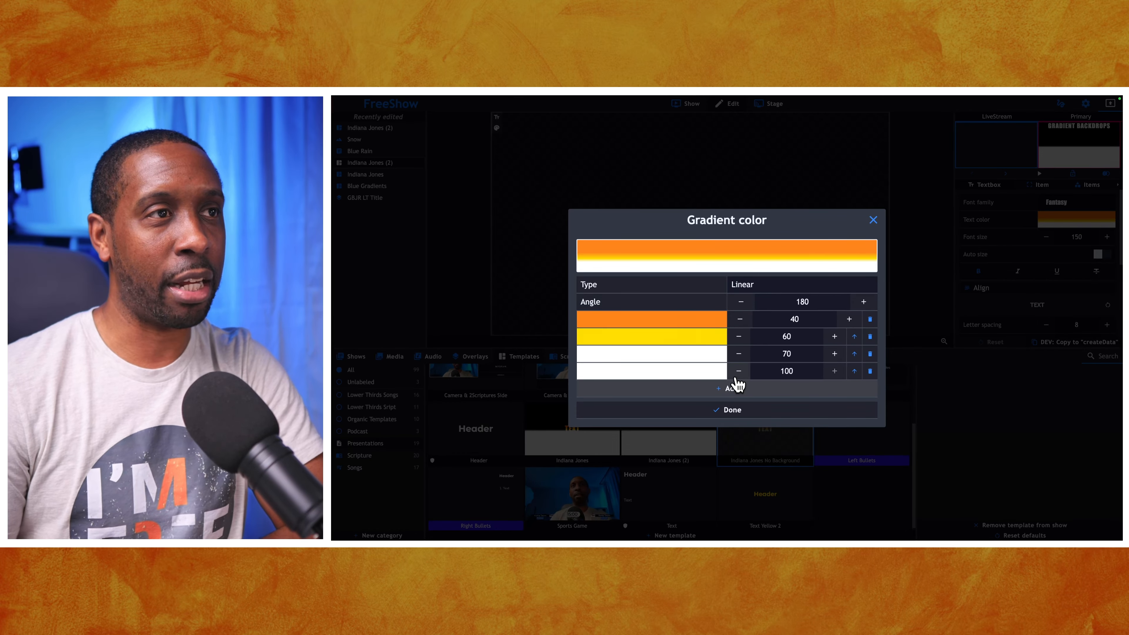
{"action": "left_click", "coordinate": [710, 370]}
{"action": "left_click", "coordinate": [629, 389]}
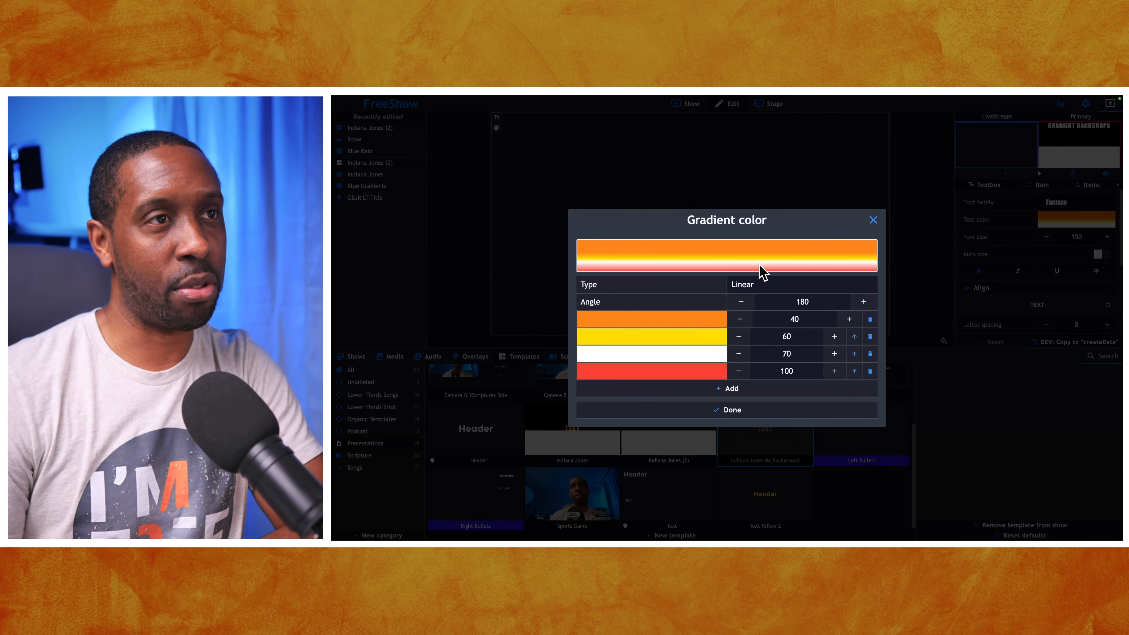
{"action": "left_click", "coordinate": [870, 372]}
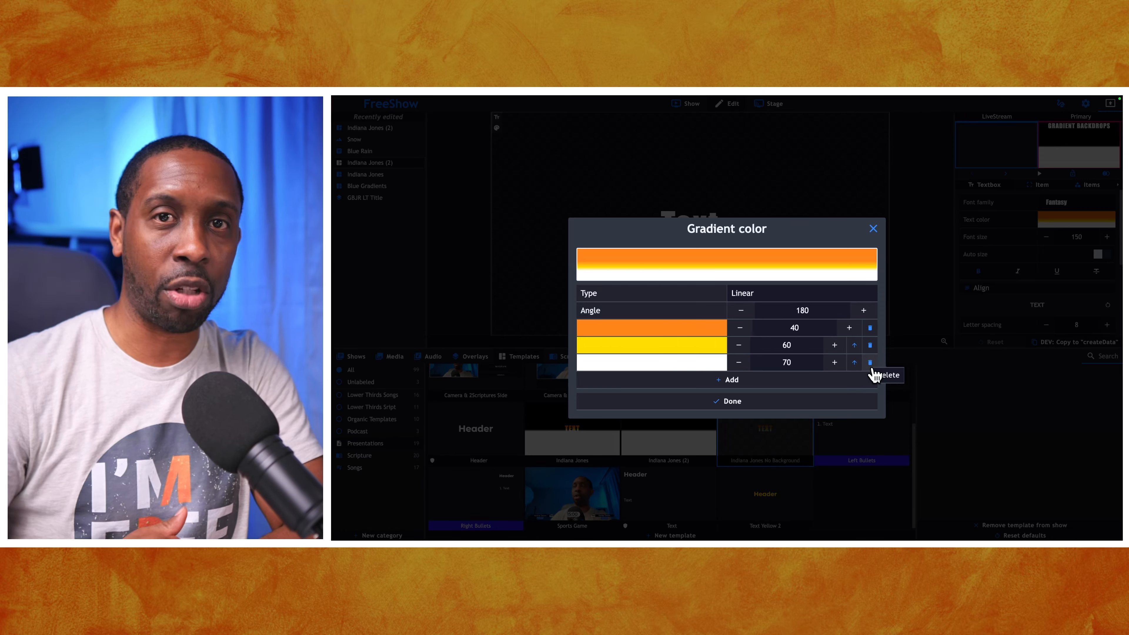
{"action": "left_click", "coordinate": [794, 404]}
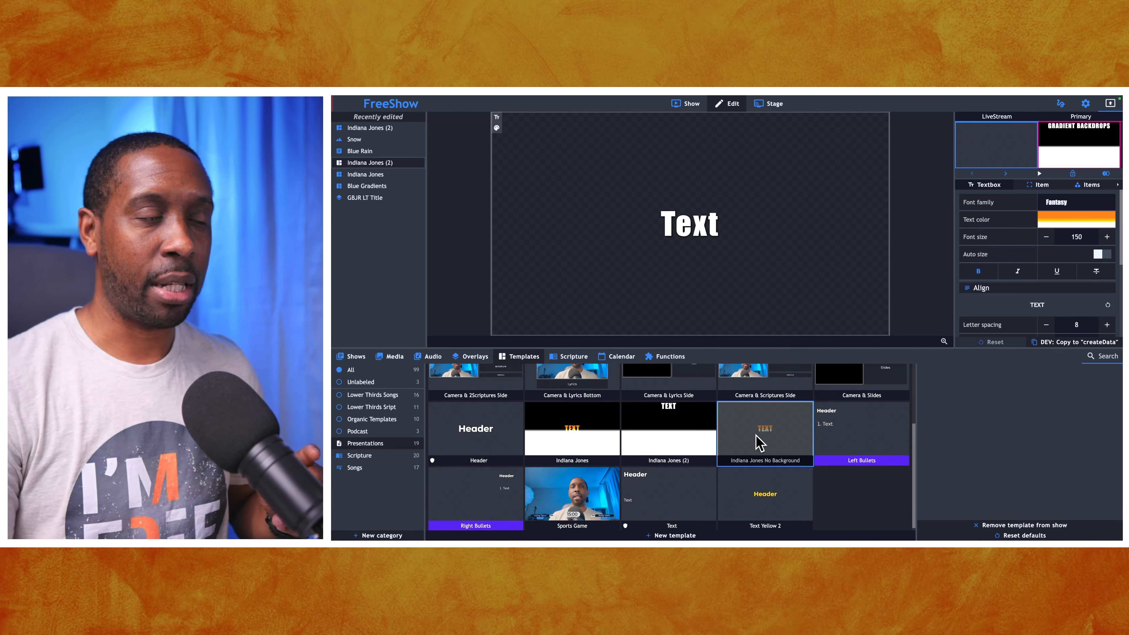
Look over the Indiana Jones template in the editor, return to the show and output the "Combined" slide.
{"action": "right_click", "coordinate": [572, 430]}
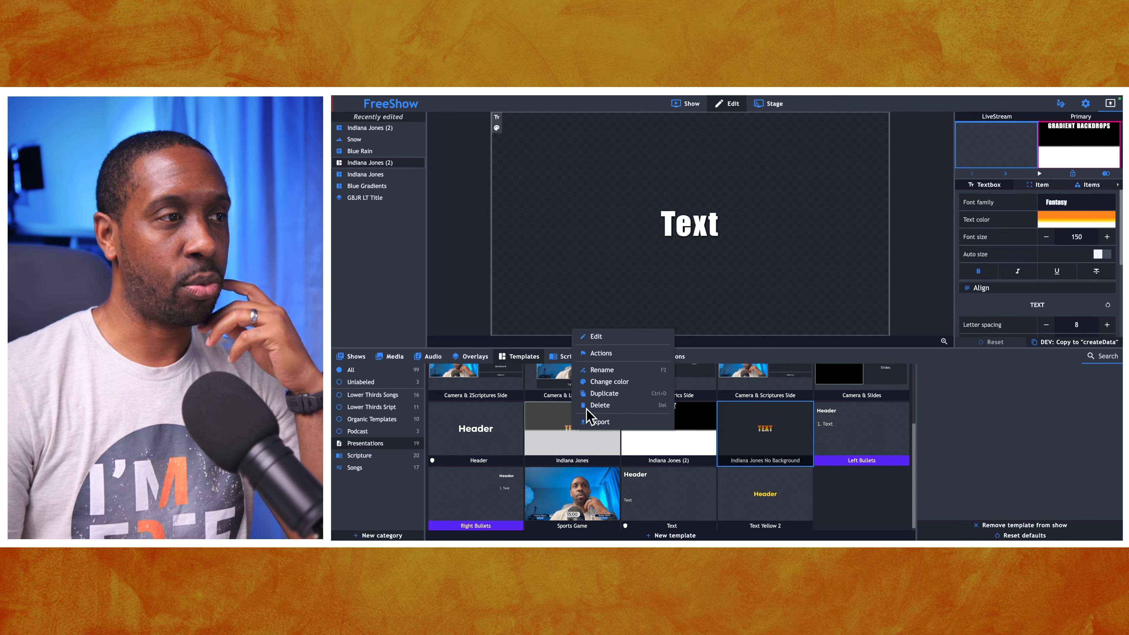
{"action": "left_click", "coordinate": [603, 339]}
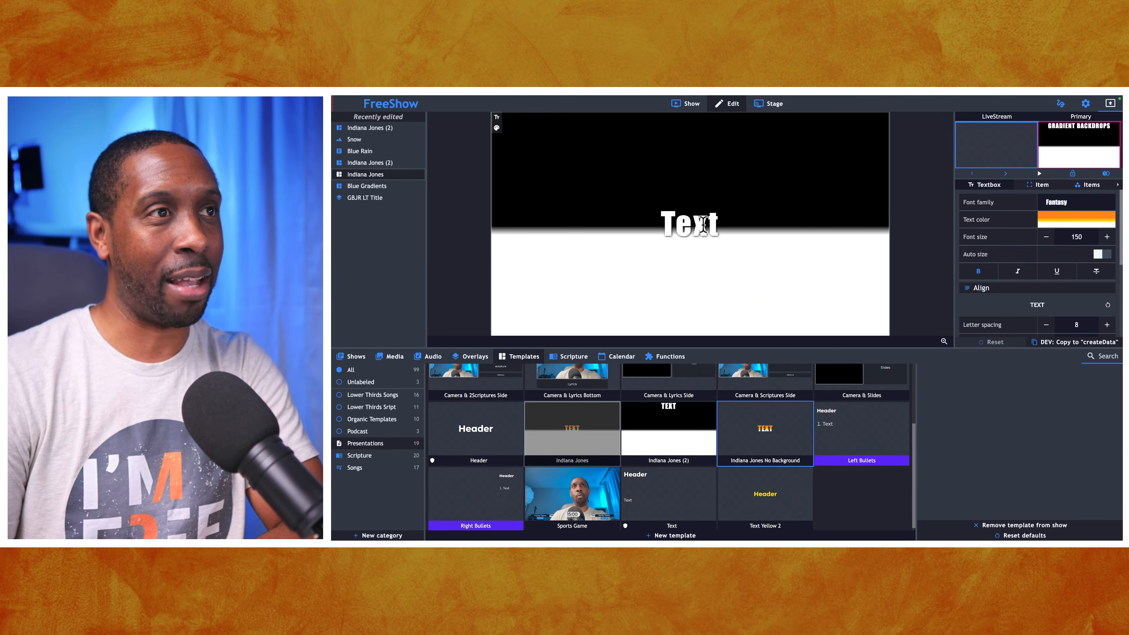
{"action": "left_click", "coordinate": [689, 104]}
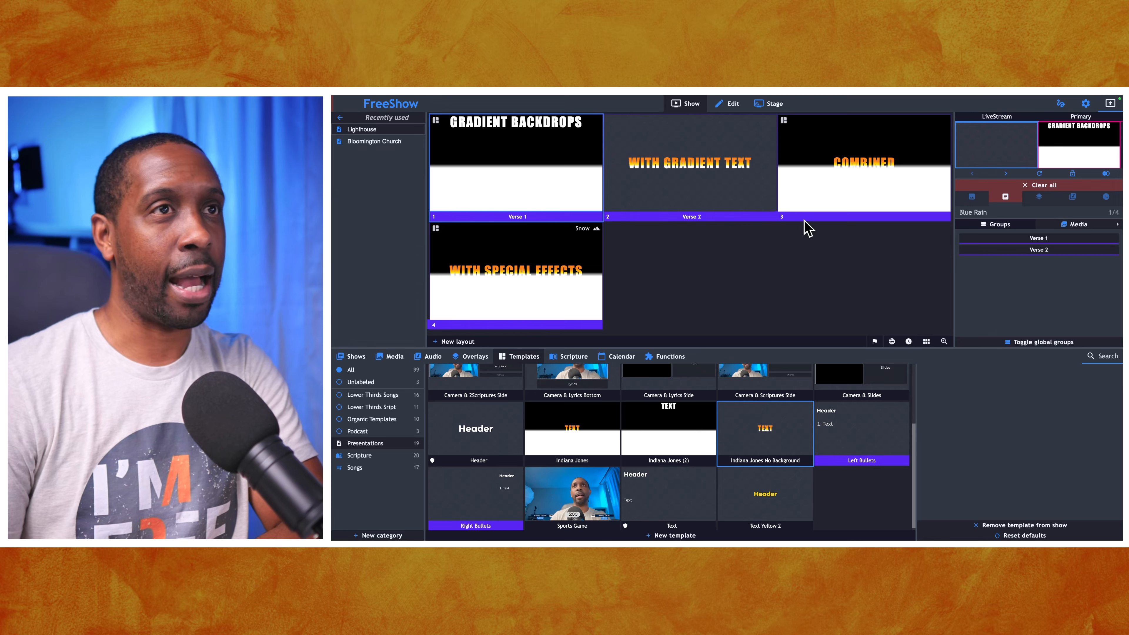
{"action": "left_click", "coordinate": [858, 182]}
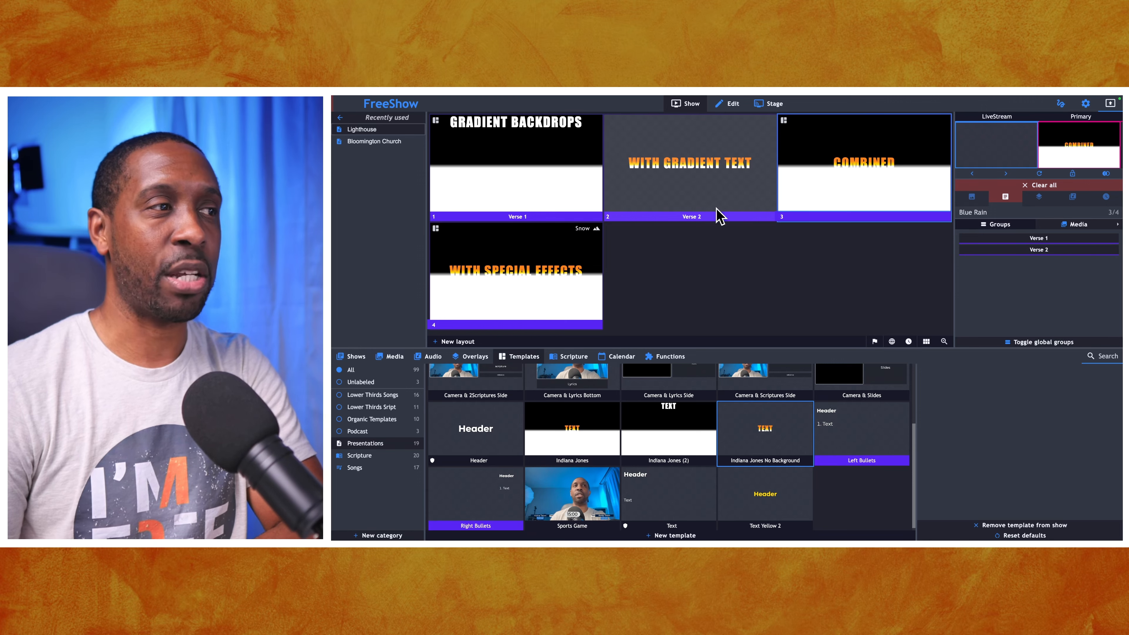
Create a new overlay effect named "New Snow" in the Effects category.
{"action": "left_click", "coordinate": [475, 357]}
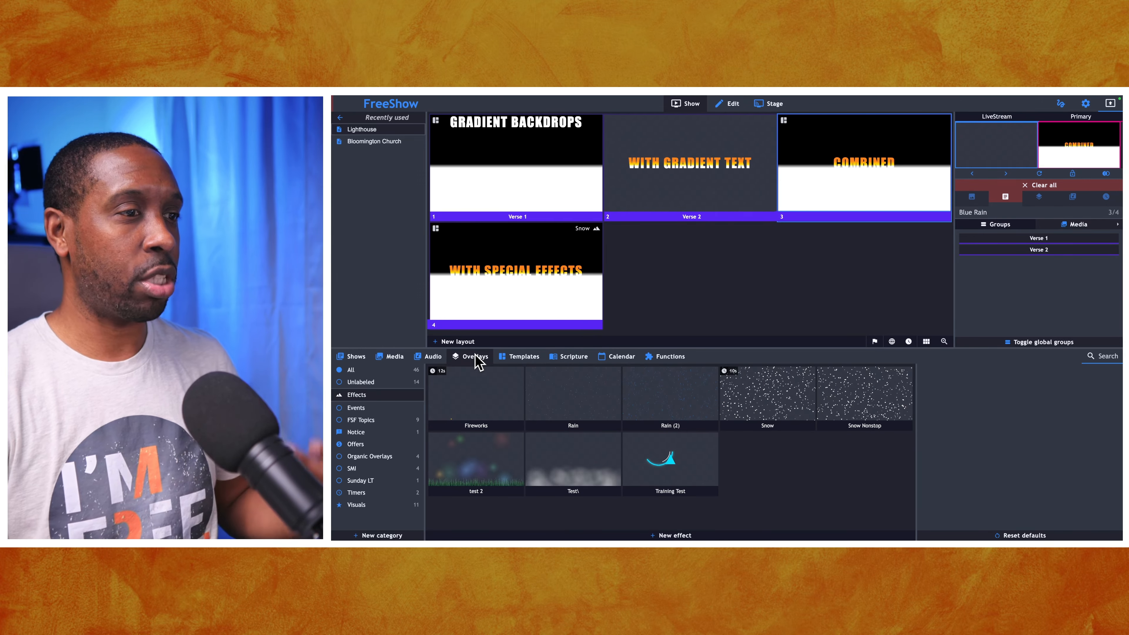
{"action": "left_click", "coordinate": [673, 535]}
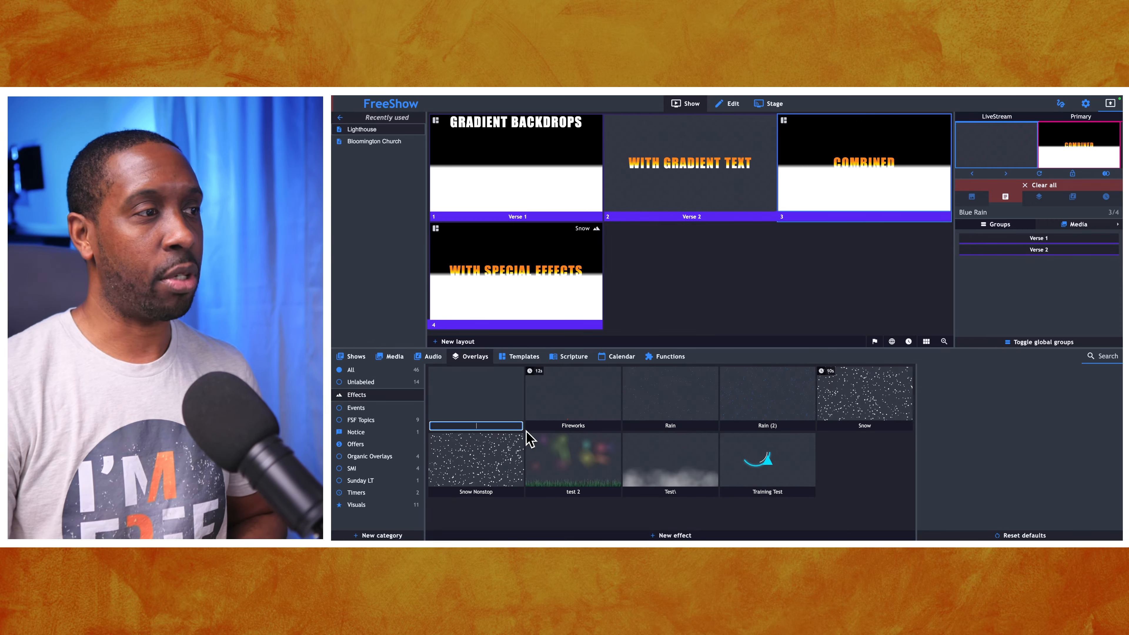
{"action": "type", "text": "Ne"}
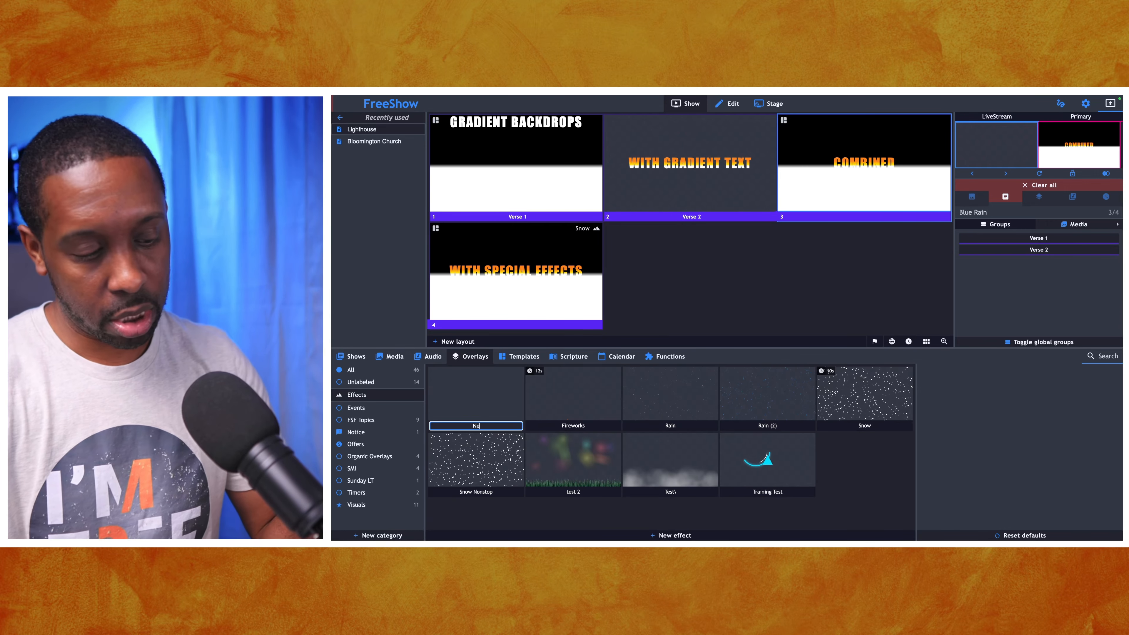
{"action": "type", "text": "w Snow"}
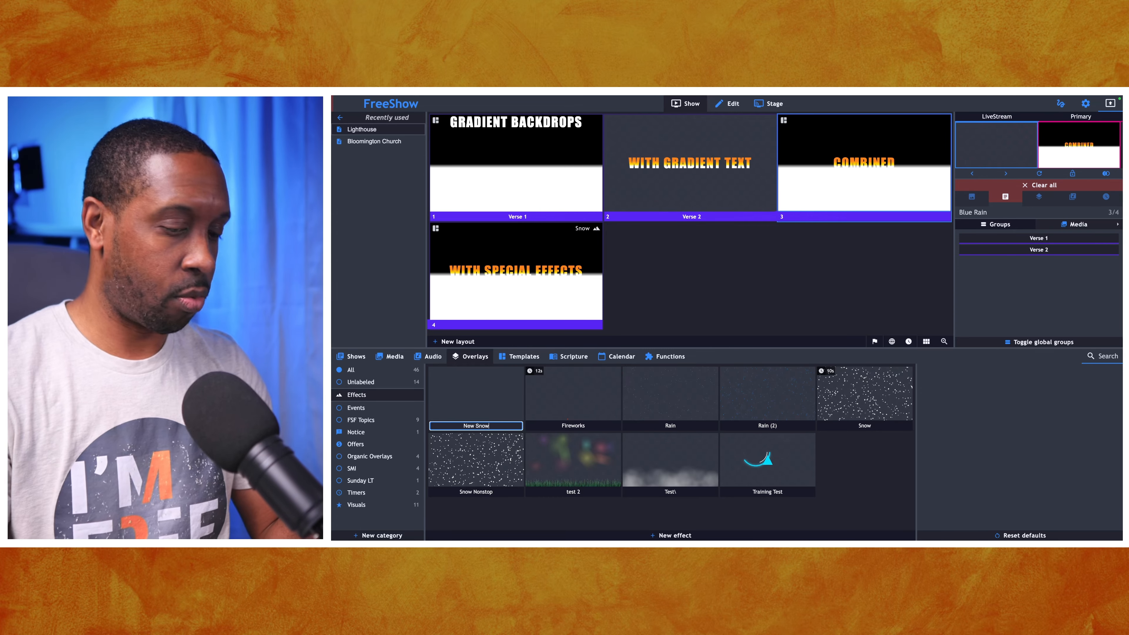
{"action": "key", "text": "Return"}
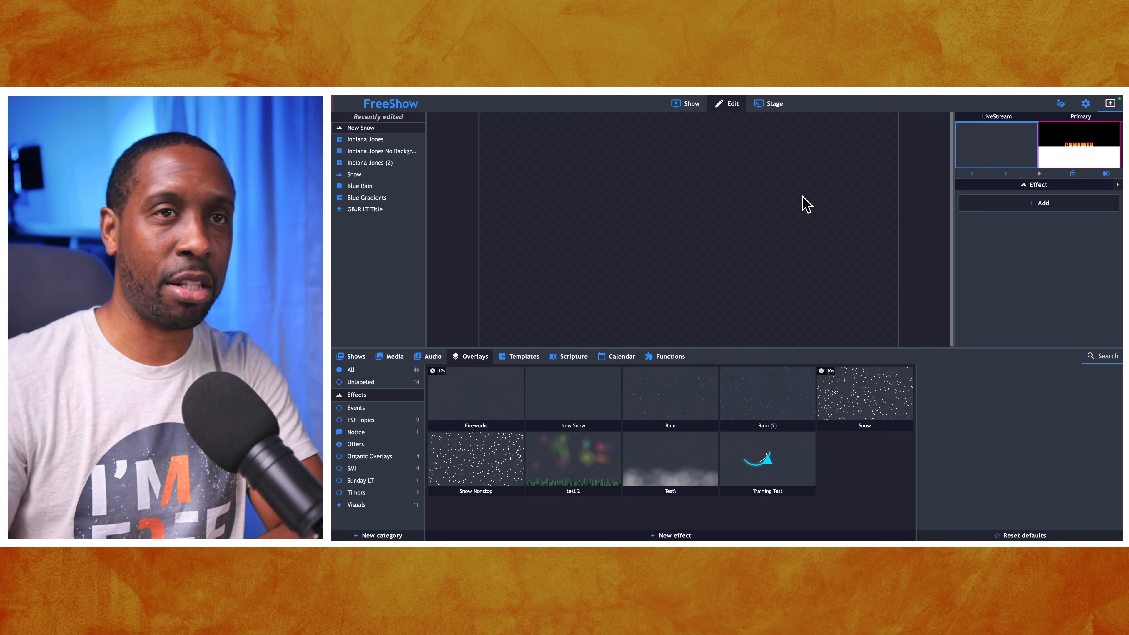
Browse the available effect items and add Snow to the New Snow effect.
{"action": "left_click", "coordinate": [1053, 202]}
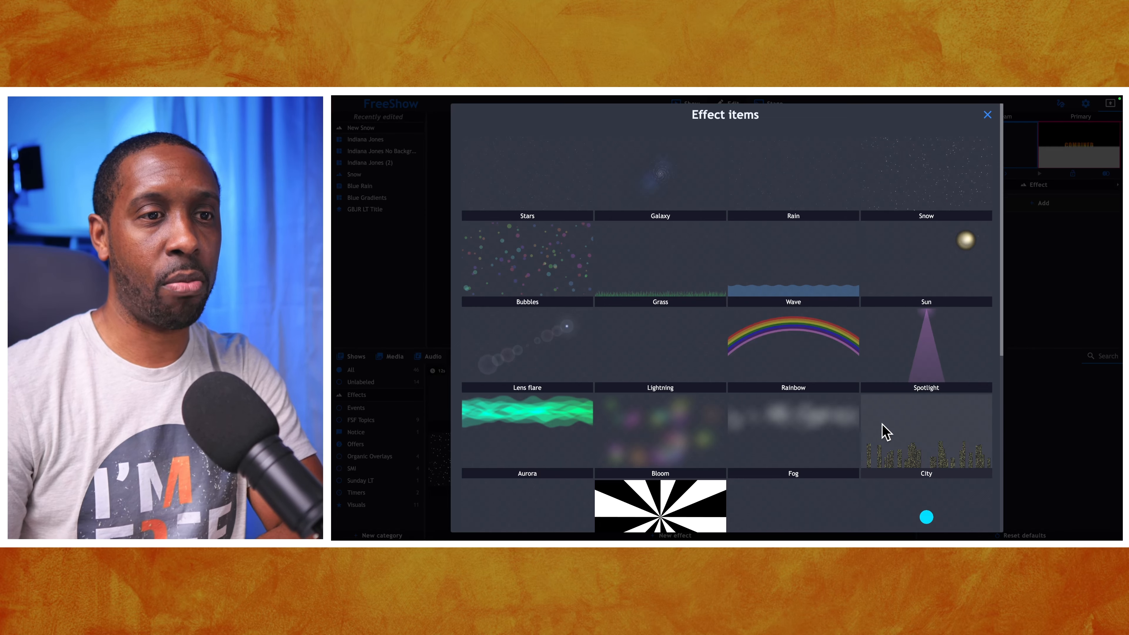
{"action": "scroll", "coordinate": [885, 430], "scroll_direction": "down", "scroll_amount": 1}
{"action": "scroll", "coordinate": [883, 425], "scroll_direction": "down", "scroll_amount": 5}
{"action": "scroll", "coordinate": [883, 425], "scroll_direction": "up", "scroll_amount": 5}
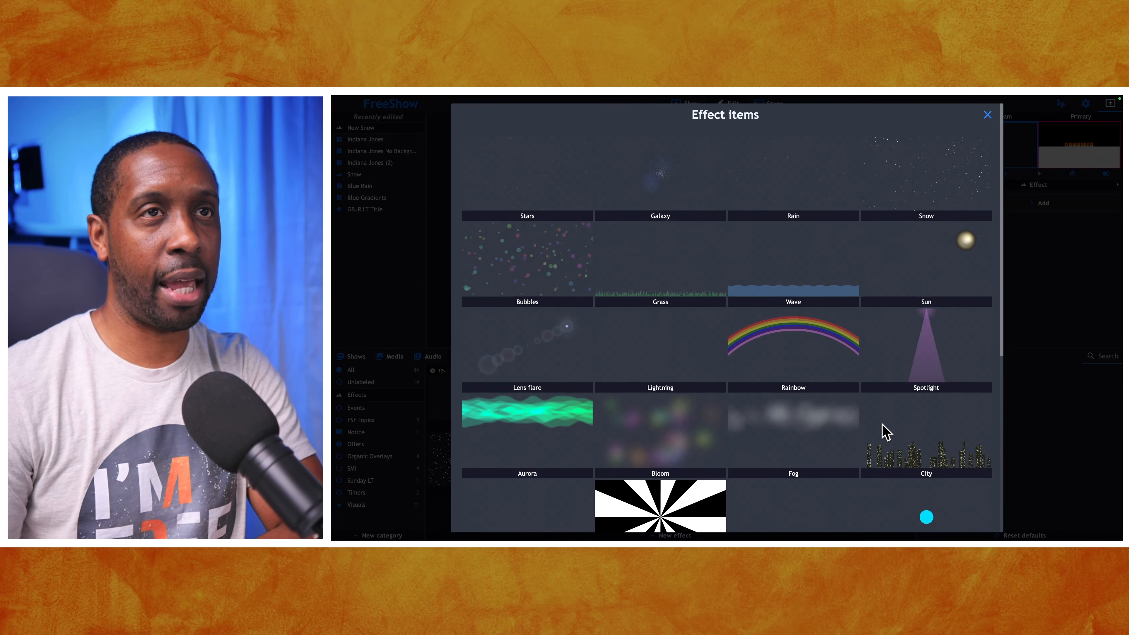
{"action": "left_click", "coordinate": [933, 199]}
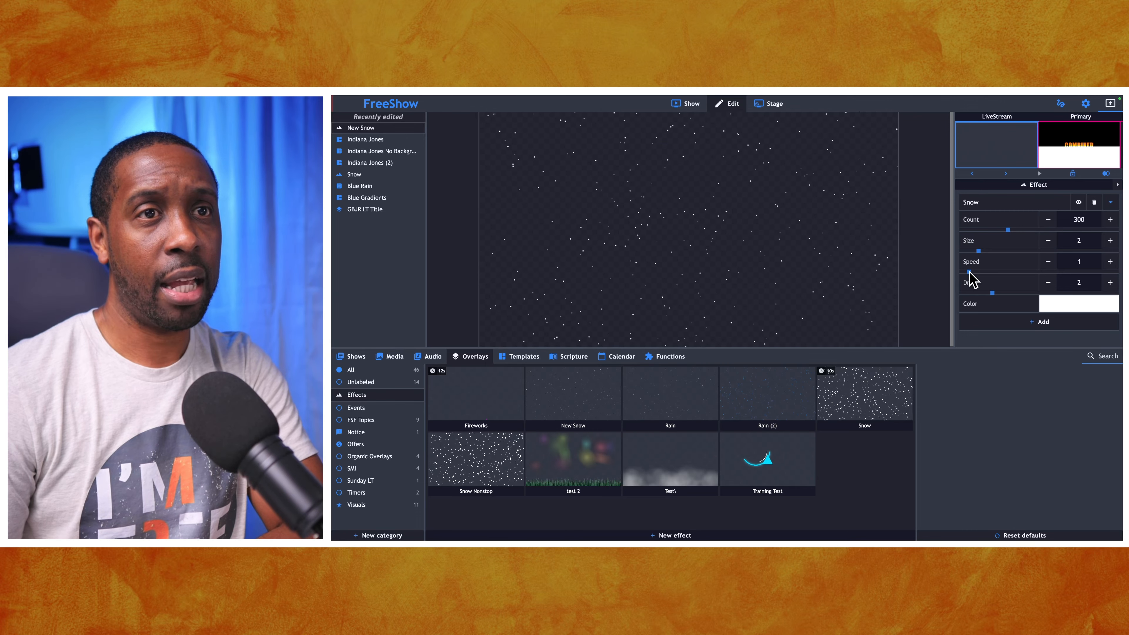
Set the snow's speed to 7, its size to 5 and its drift to 5.
{"action": "left_click_drag", "start_coordinate": [979, 273], "coordinate": [1010, 272]}
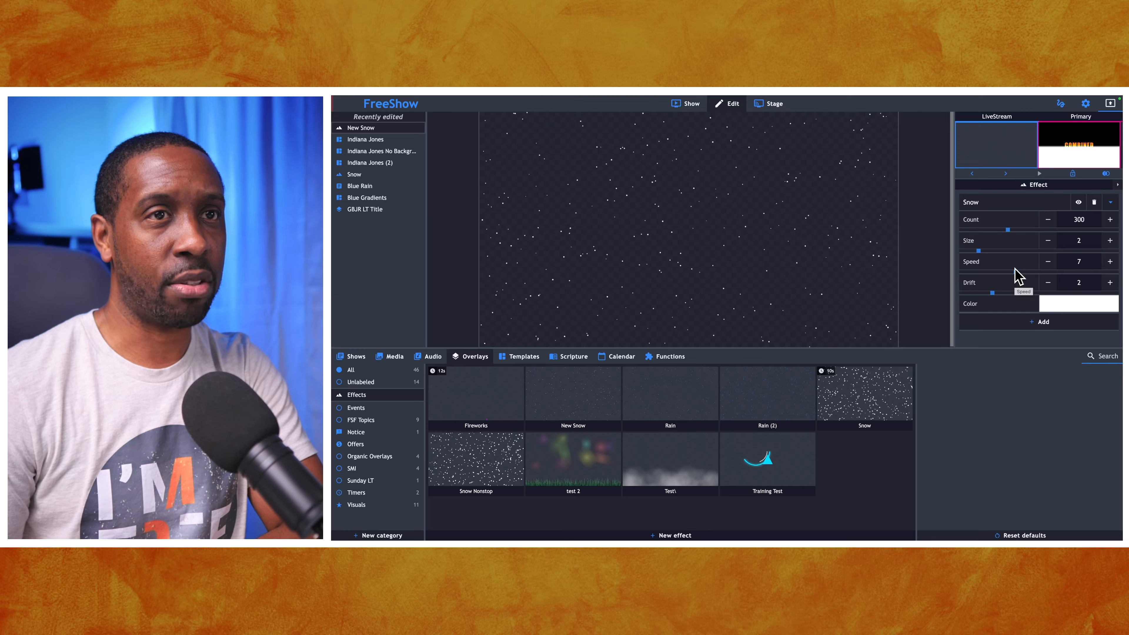
{"action": "left_click_drag", "start_coordinate": [978, 251], "coordinate": [1027, 251]}
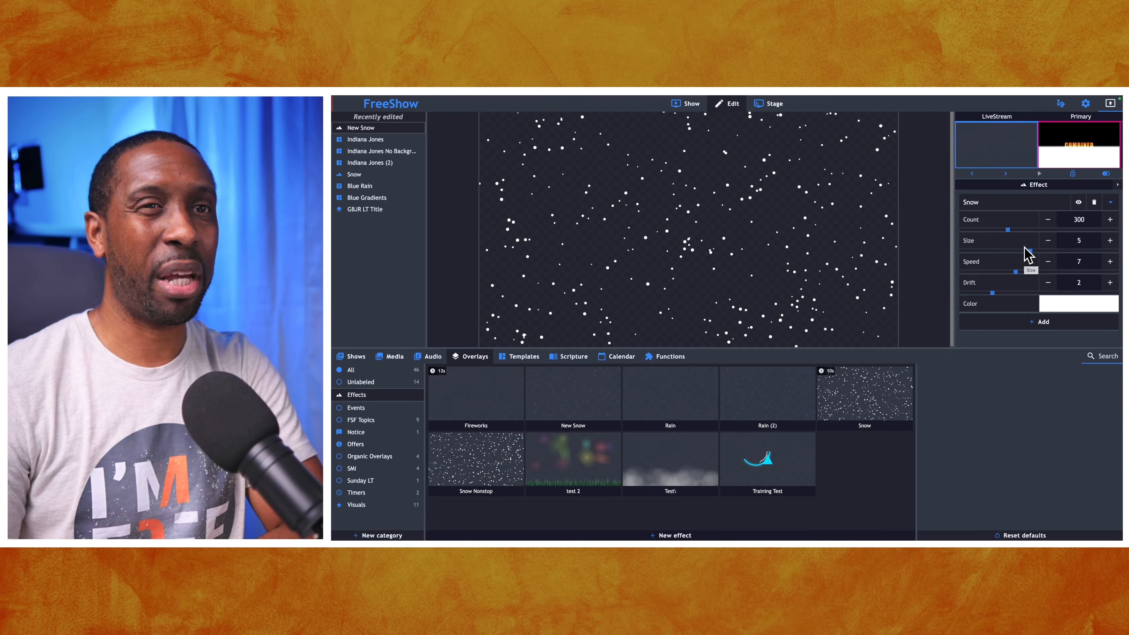
{"action": "left_click_drag", "start_coordinate": [1002, 293], "coordinate": [1036, 292]}
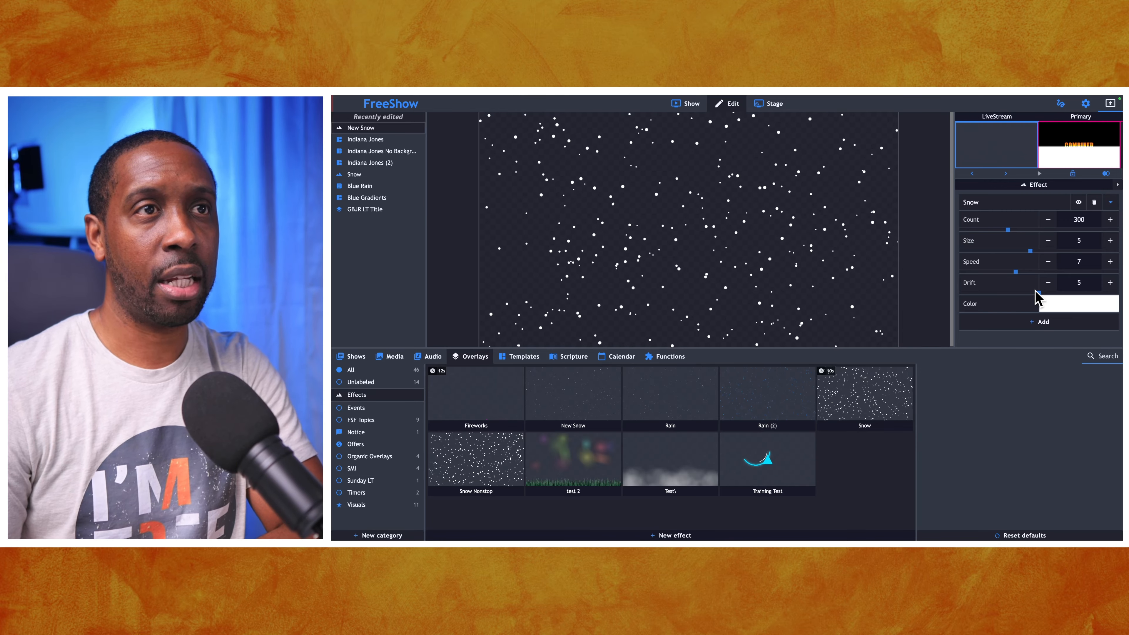
Set the snow's drift to 9 and its count to 650 in the New Snow effect.
{"action": "left_click_drag", "start_coordinate": [1039, 292], "coordinate": [1103, 293]}
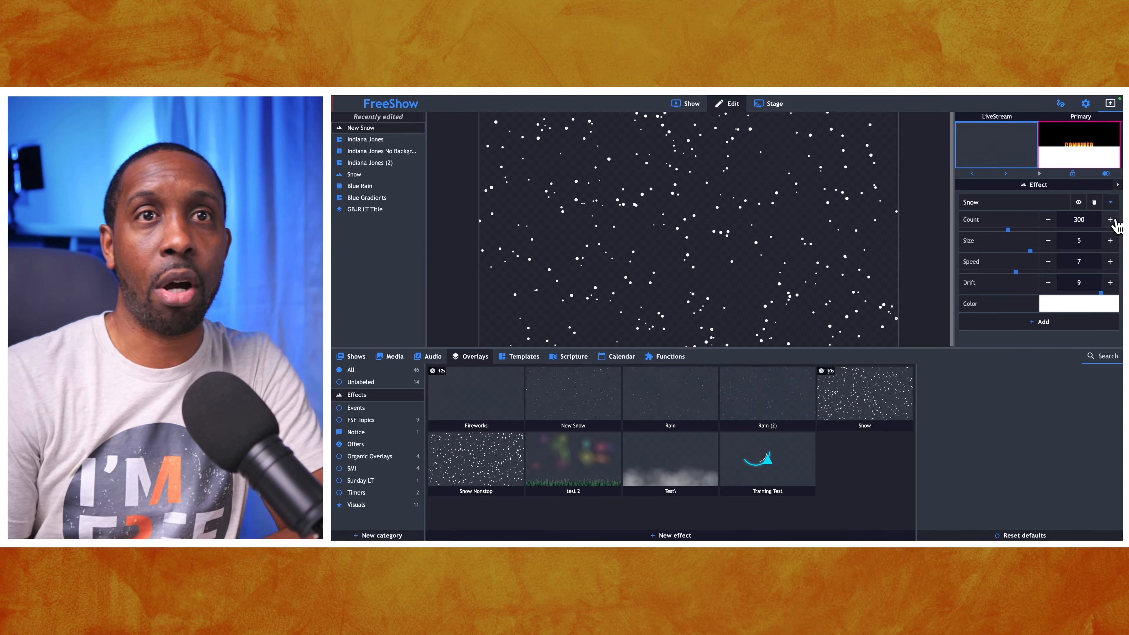
{"action": "left_click_drag", "start_coordinate": [1008, 229], "coordinate": [1039, 230]}
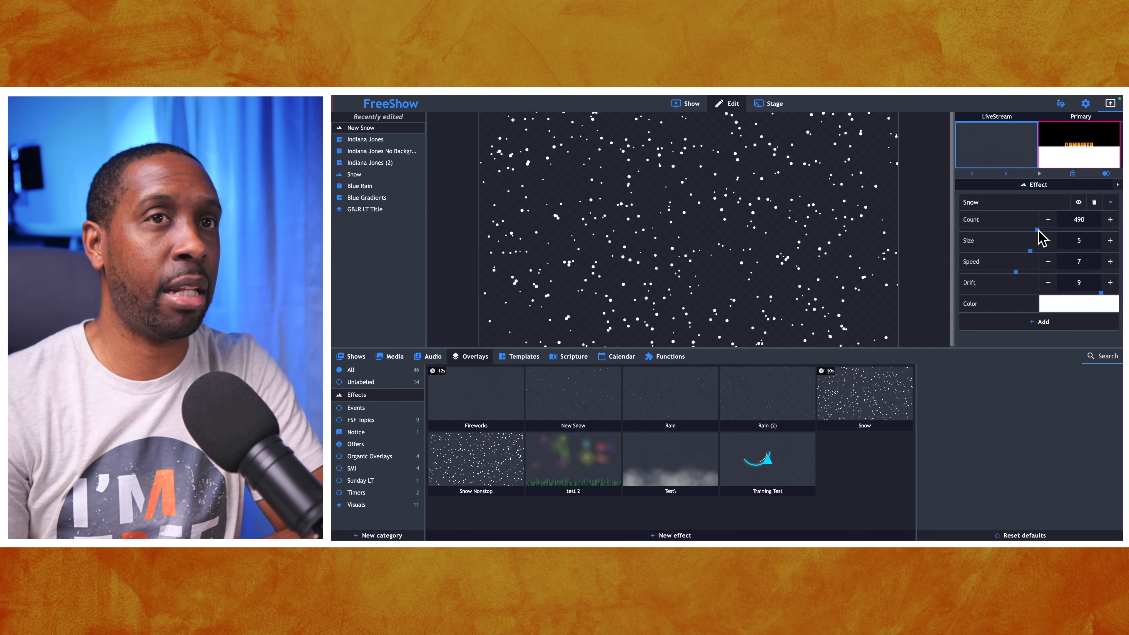
{"action": "left_click_drag", "start_coordinate": [1041, 232], "coordinate": [1063, 230]}
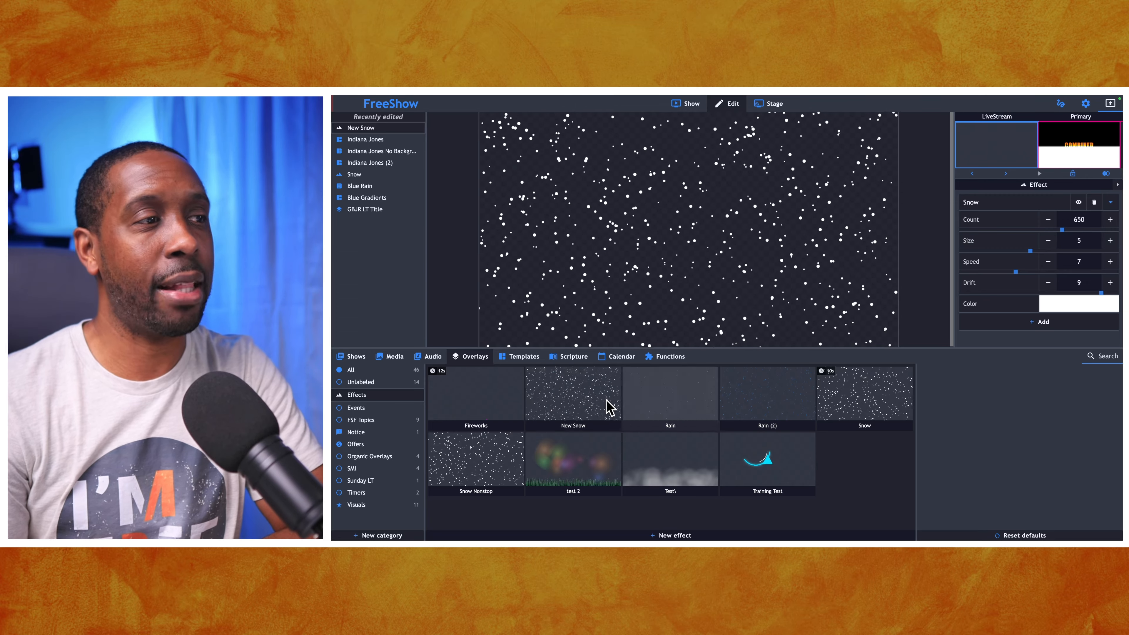
Return to the show and add the New Snow effect to the "Combined" slide.
{"action": "left_click", "coordinate": [688, 107]}
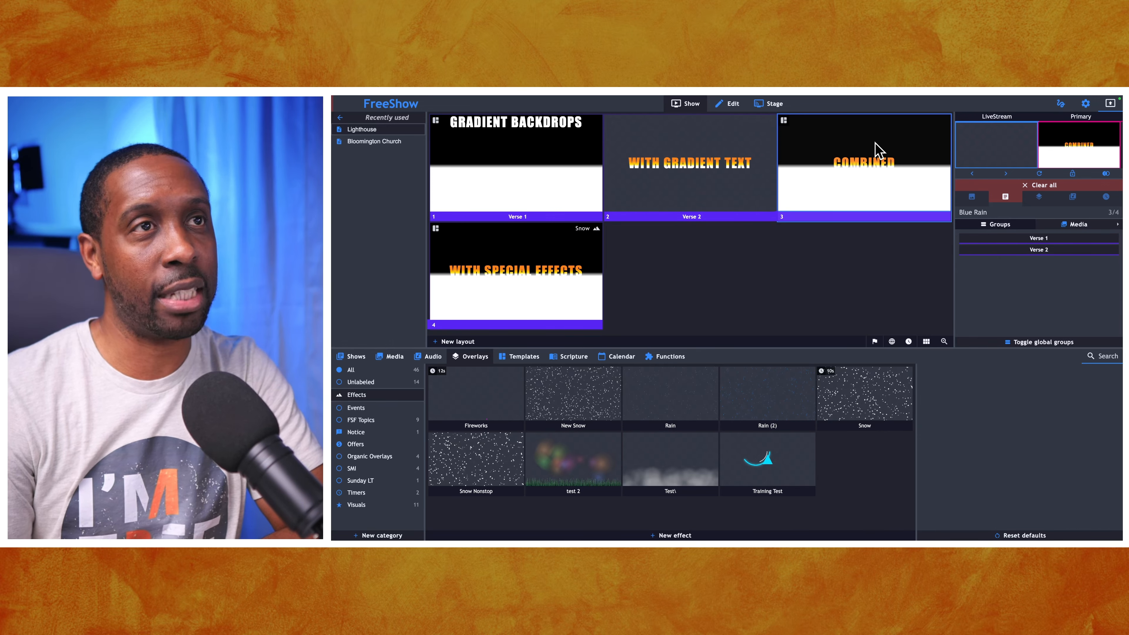
{"action": "left_click_drag", "start_coordinate": [595, 396], "coordinate": [866, 172]}
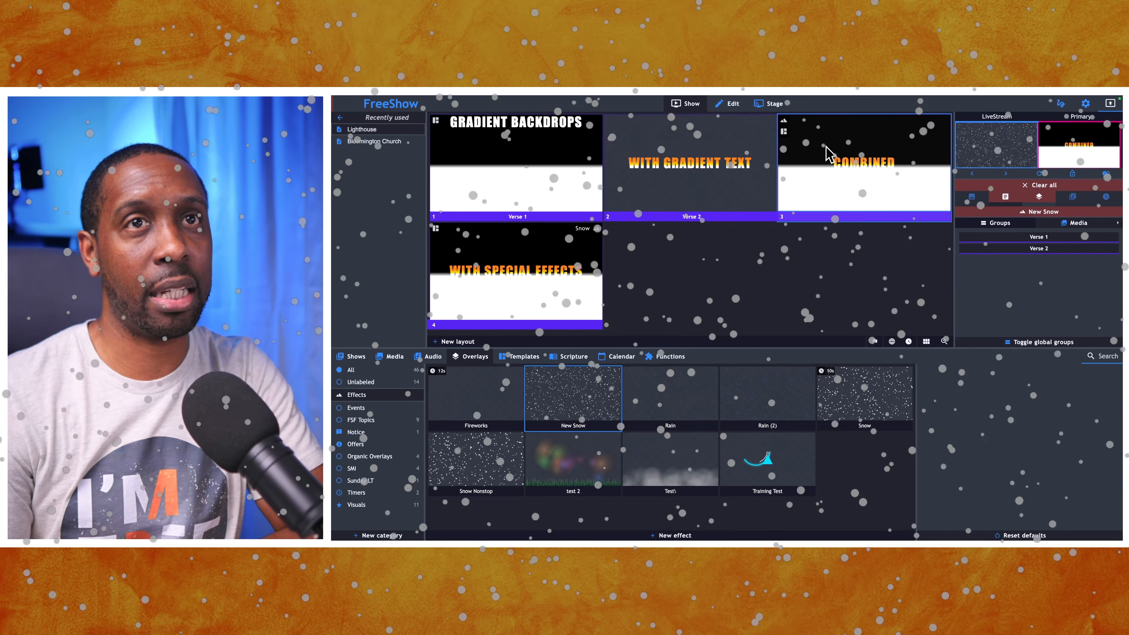
View the Primary output enlarged to examine the snow over the "Combined" and "With Gradient Text" slides.
{"action": "double_click", "coordinate": [1085, 156]}
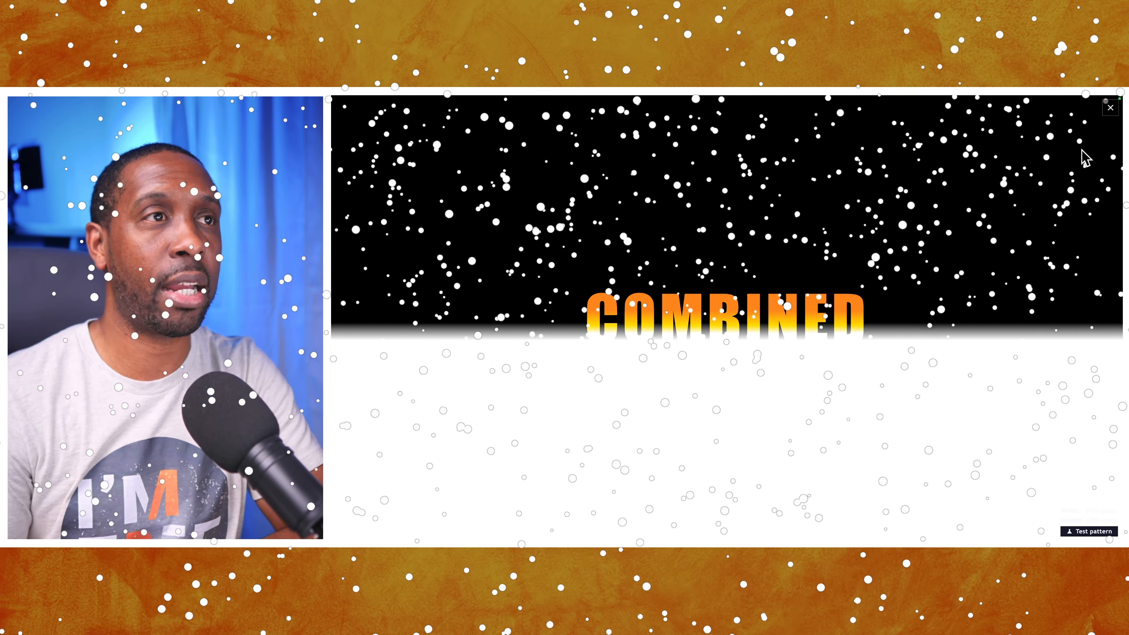
{"action": "left_click", "coordinate": [1082, 150]}
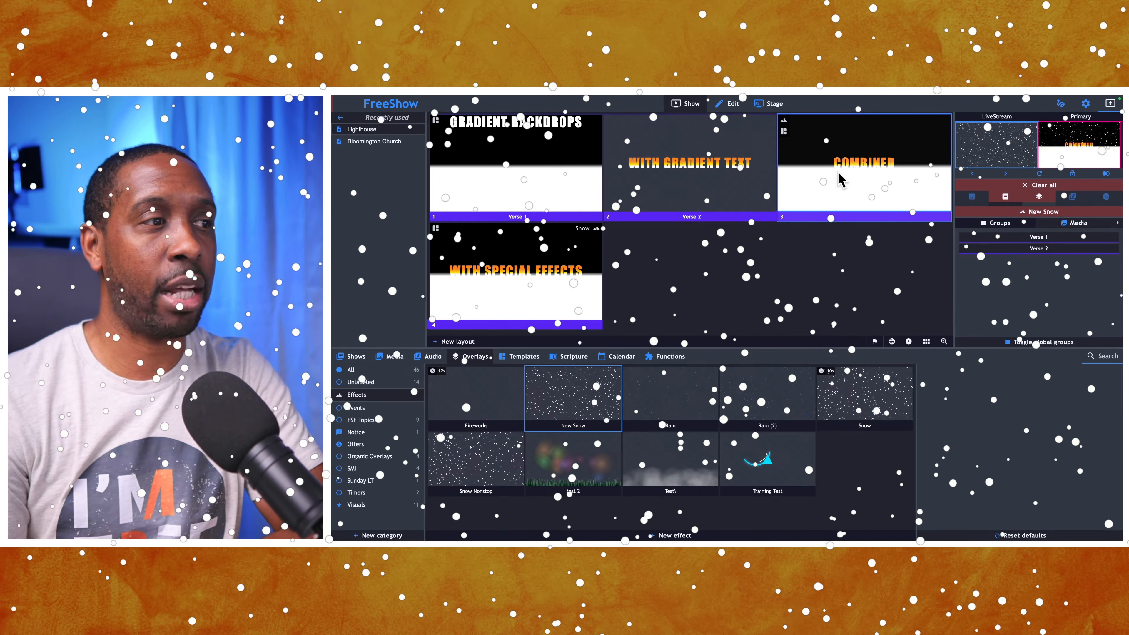
{"action": "left_click", "coordinate": [1078, 153]}
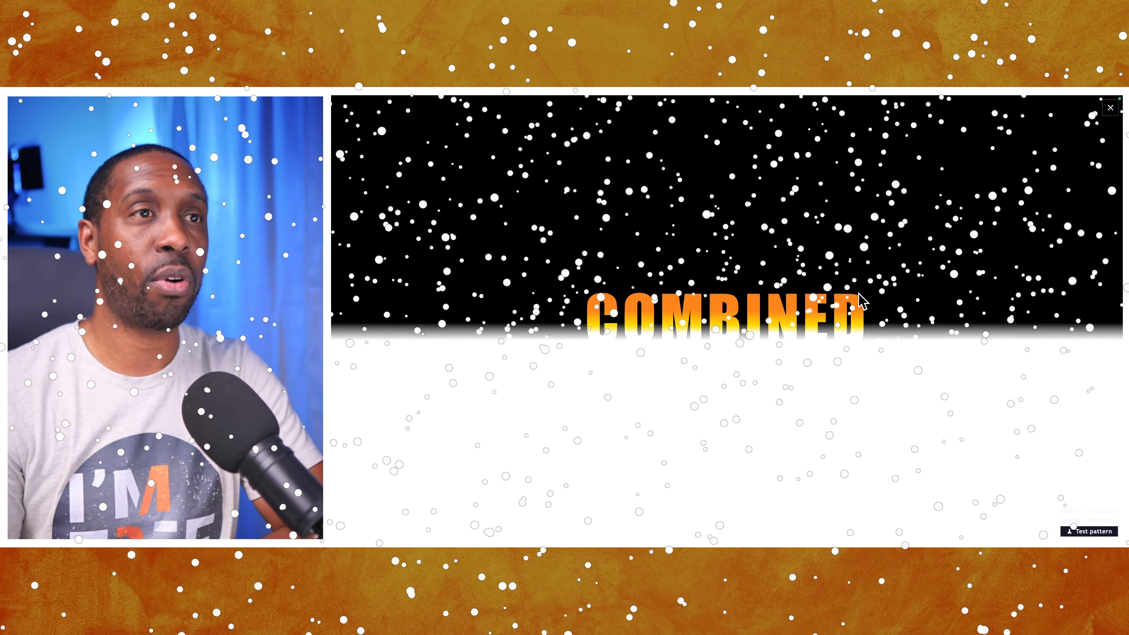
{"action": "key", "text": "Right"}
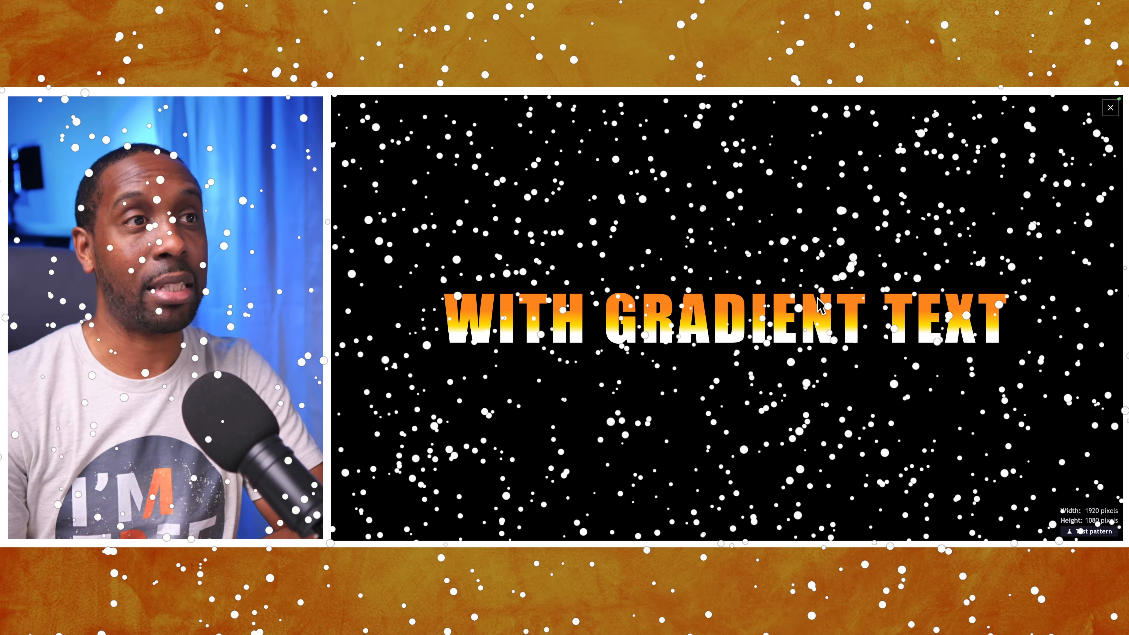
{"action": "key", "text": "Escape"}
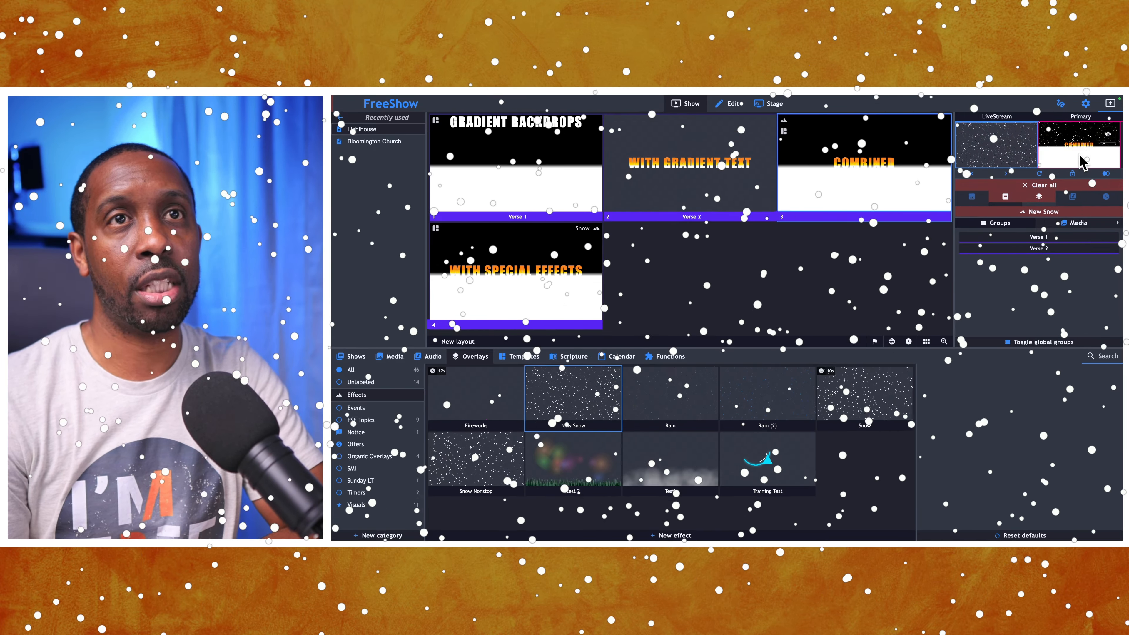
{"action": "left_click", "coordinate": [1082, 163]}
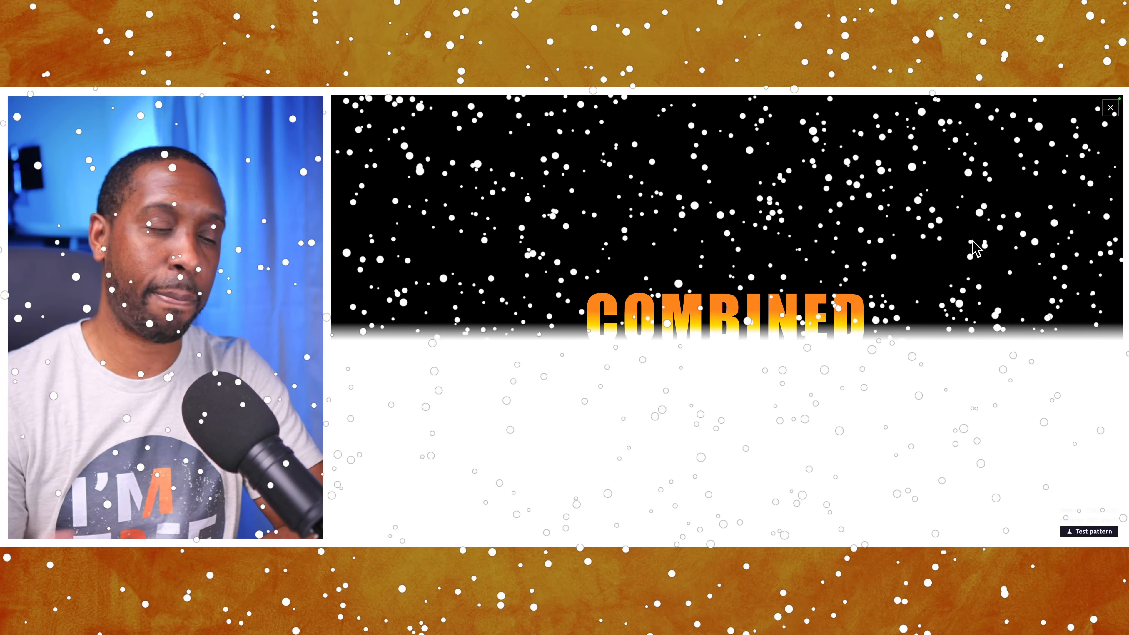